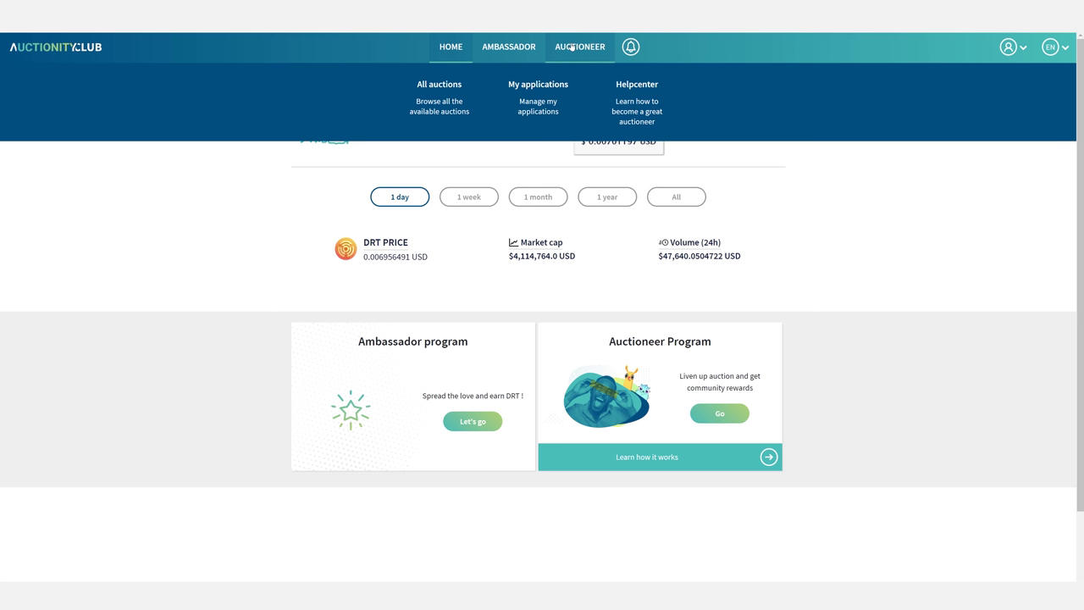
# Show all auctions sorted by number of bids, with Dilloom at the top.
pyautogui.click(454, 102)
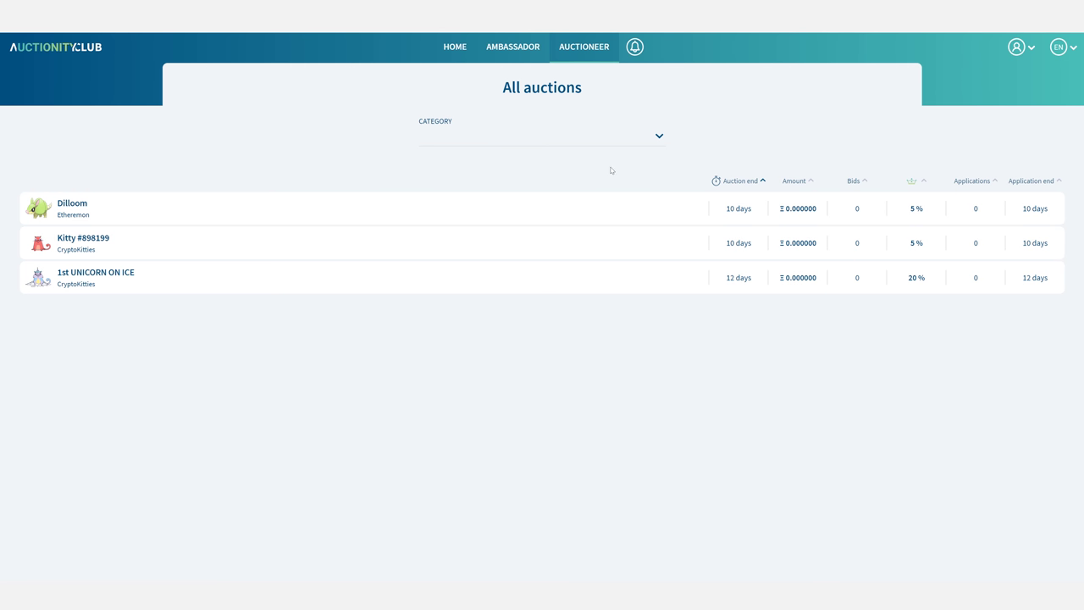
pyautogui.click(660, 137)
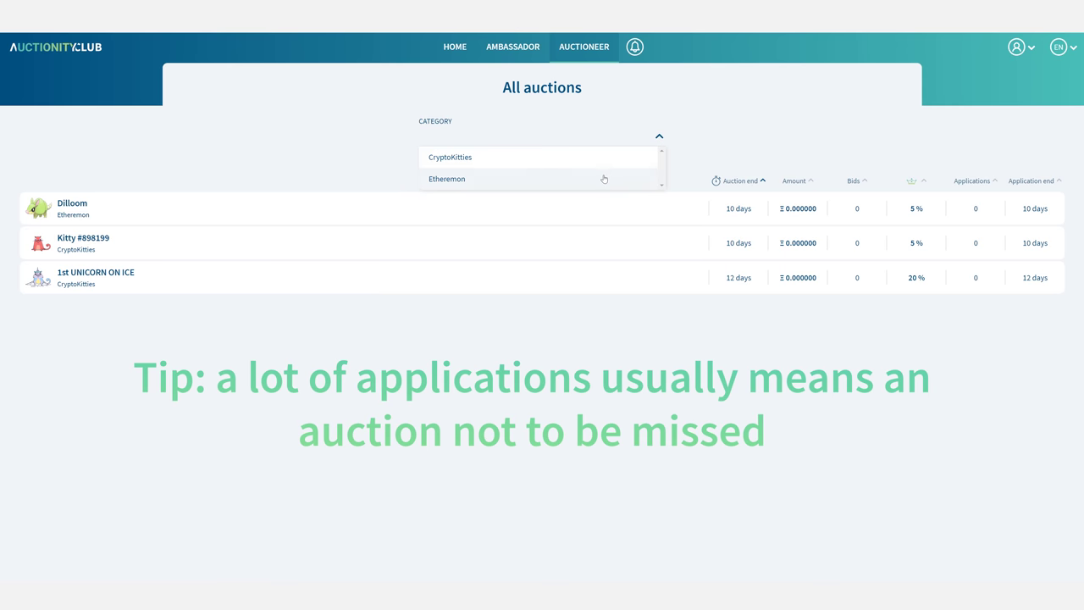
pyautogui.click(689, 149)
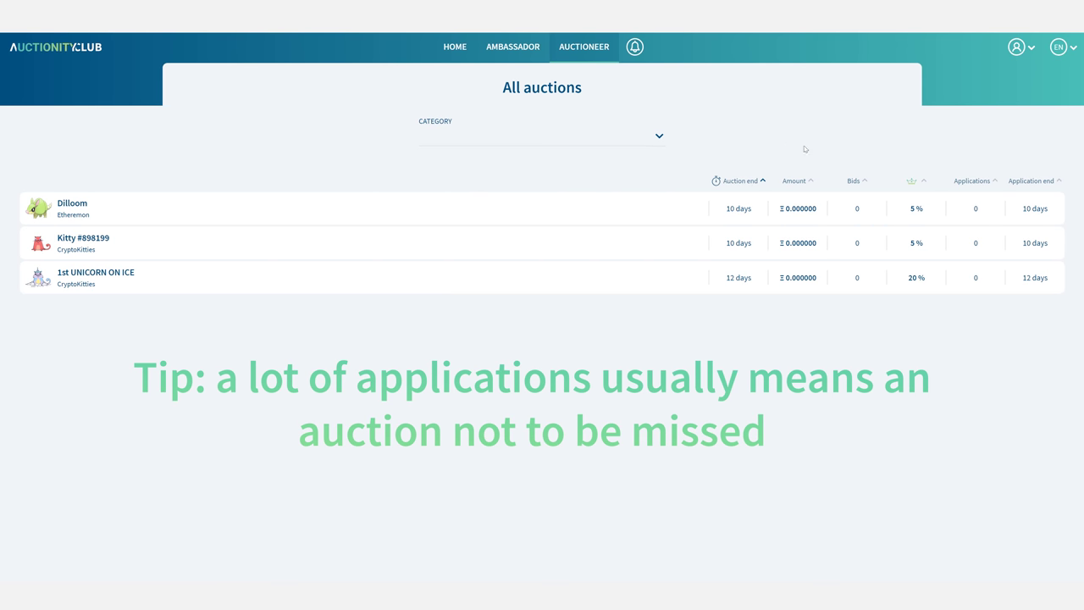
pyautogui.click(926, 185)
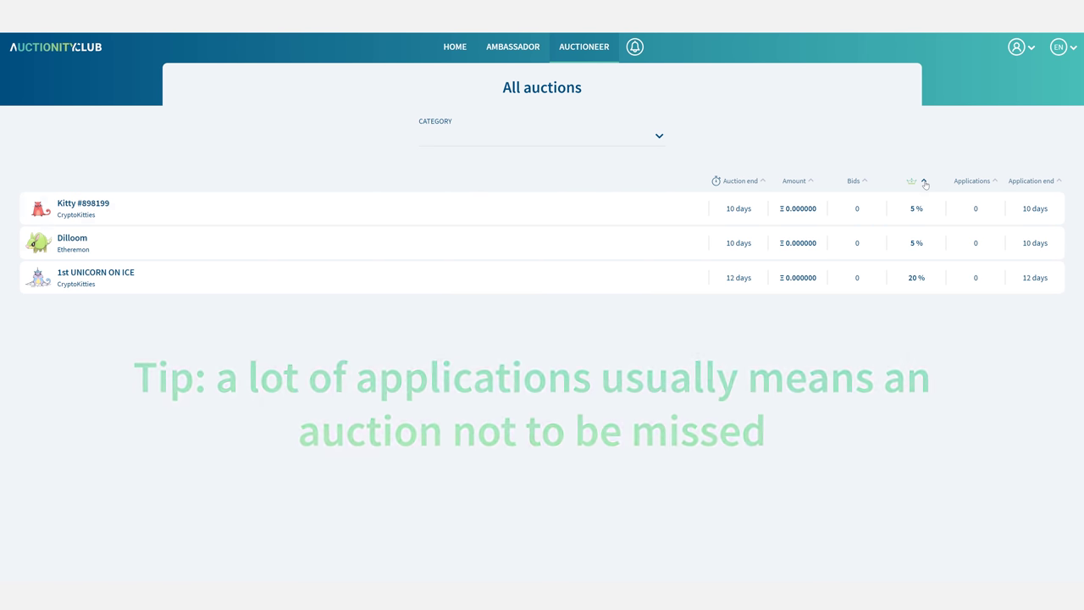
pyautogui.click(864, 182)
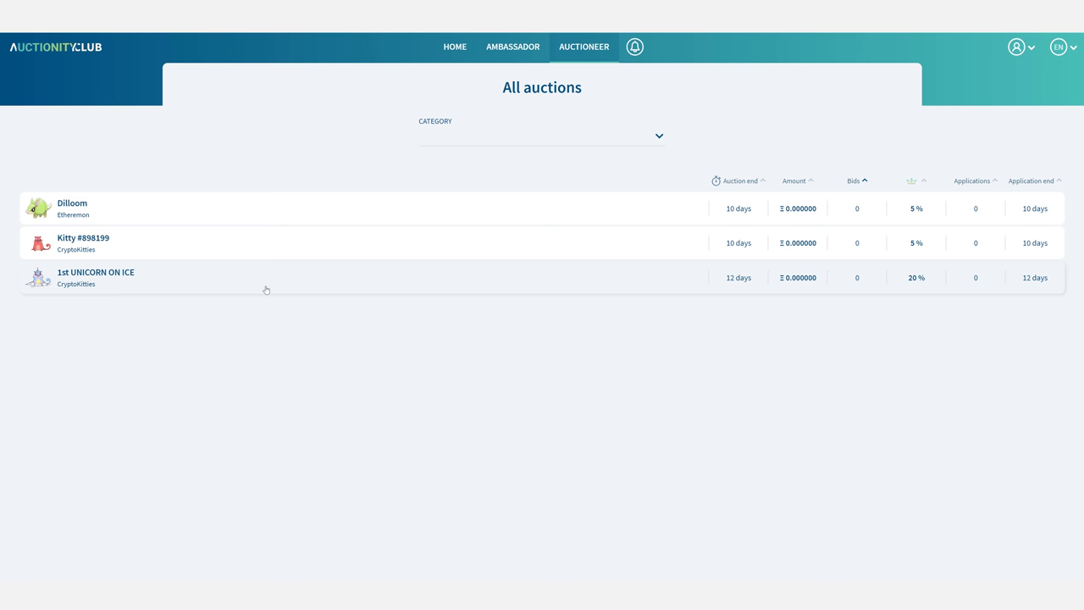
# Submit an auctioneer application for 1st UNICORN ON ICE with a 50 DRT bid.
pyautogui.click(266, 290)
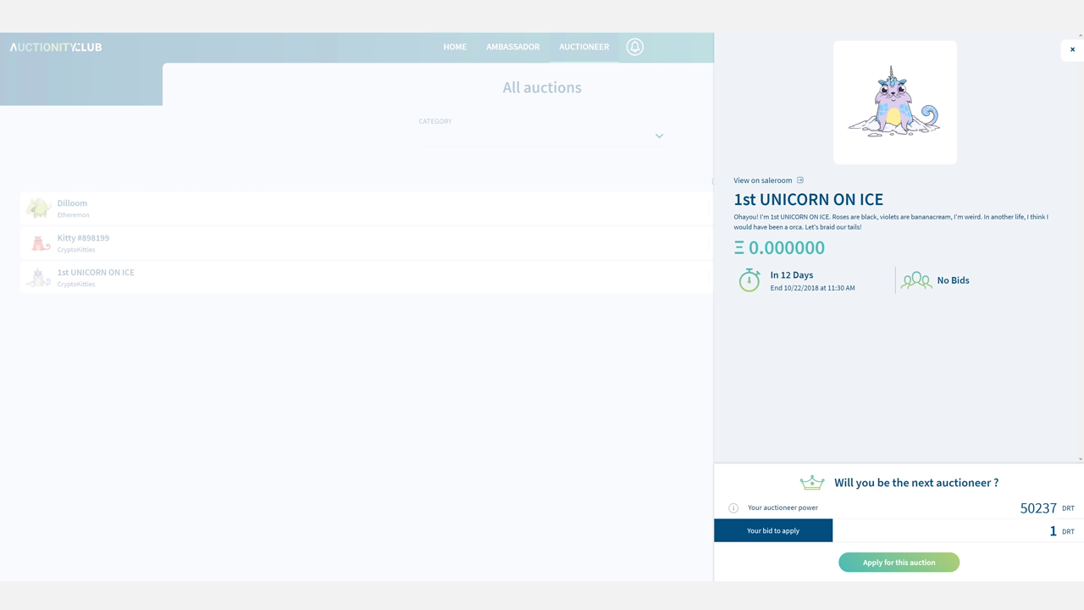
pyautogui.click(1052, 530)
pyautogui.hotkey('ctrl', 'a')
pyautogui.write('50')
pyautogui.click(889, 568)
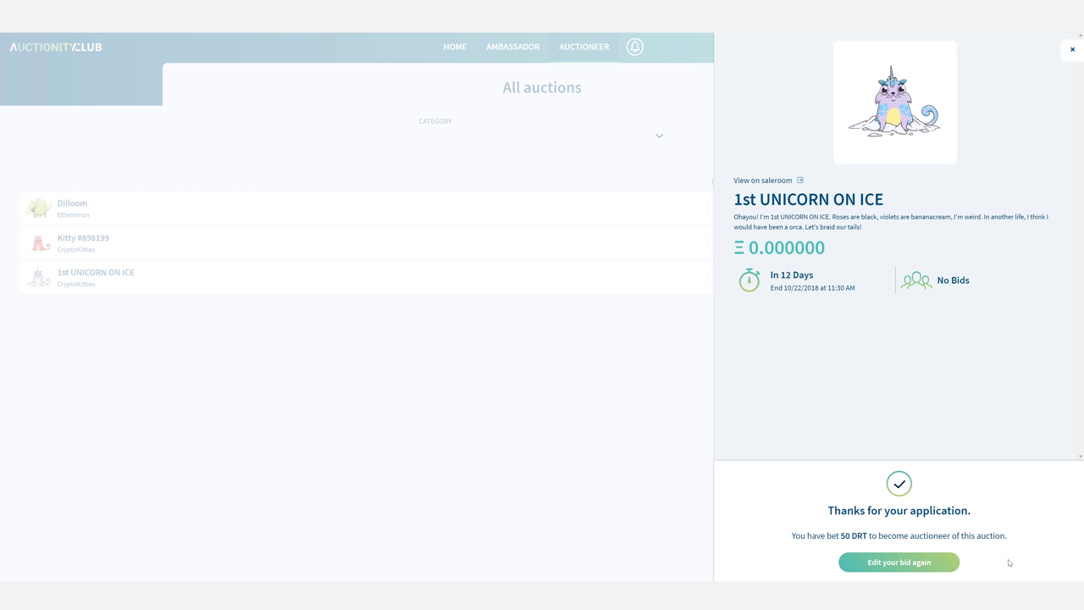
# Update the 1st UNICORN ON ICE auctioneer bid from 50 to 100 DRT.
pyautogui.click(918, 565)
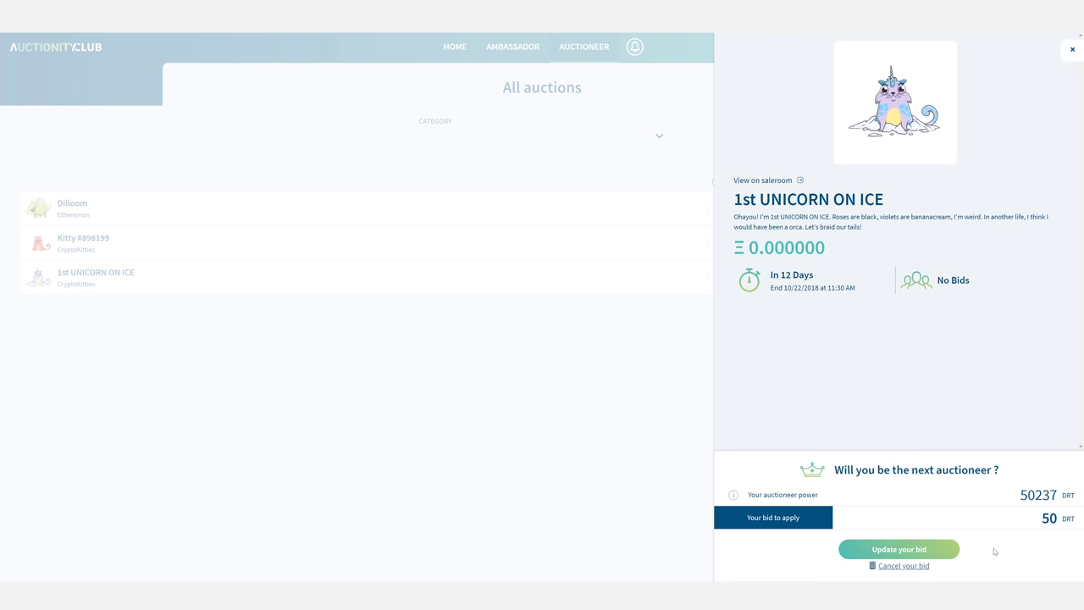
pyautogui.doubleClick(1049, 518)
pyautogui.write('100')
pyautogui.click(894, 549)
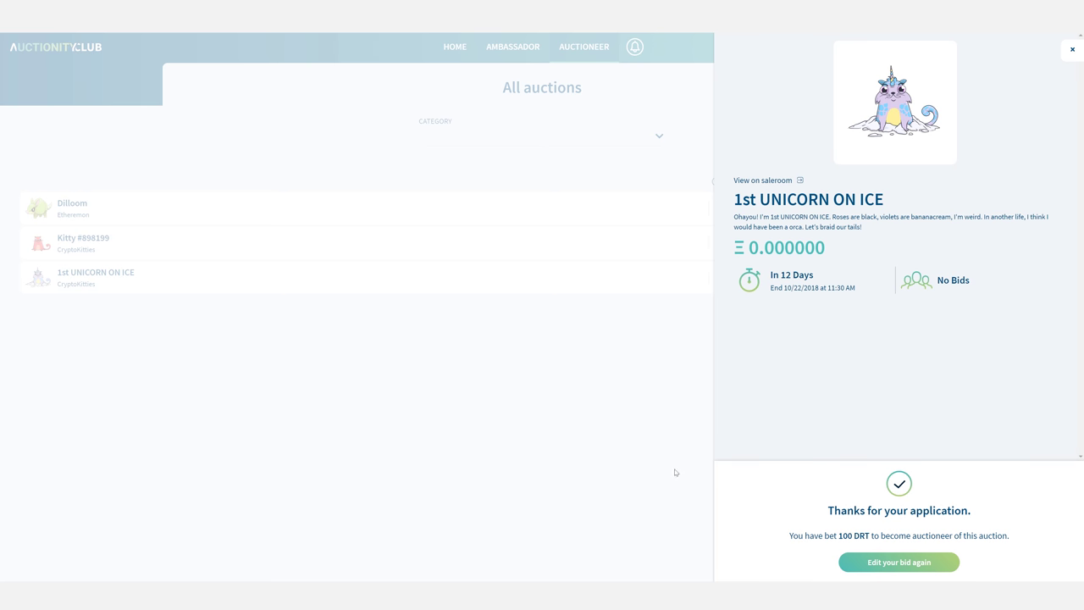
# Filter My applications to 'You have been auctioneer', listing seven finished auctions.
pyautogui.click(657, 439)
pyautogui.moveTo(573, 58)
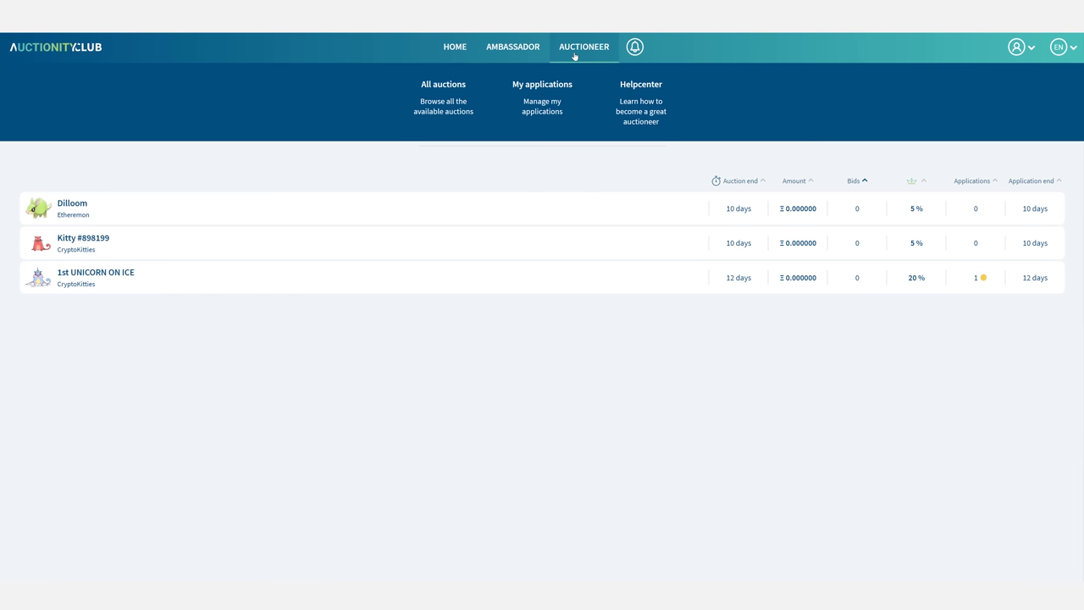
pyautogui.click(542, 104)
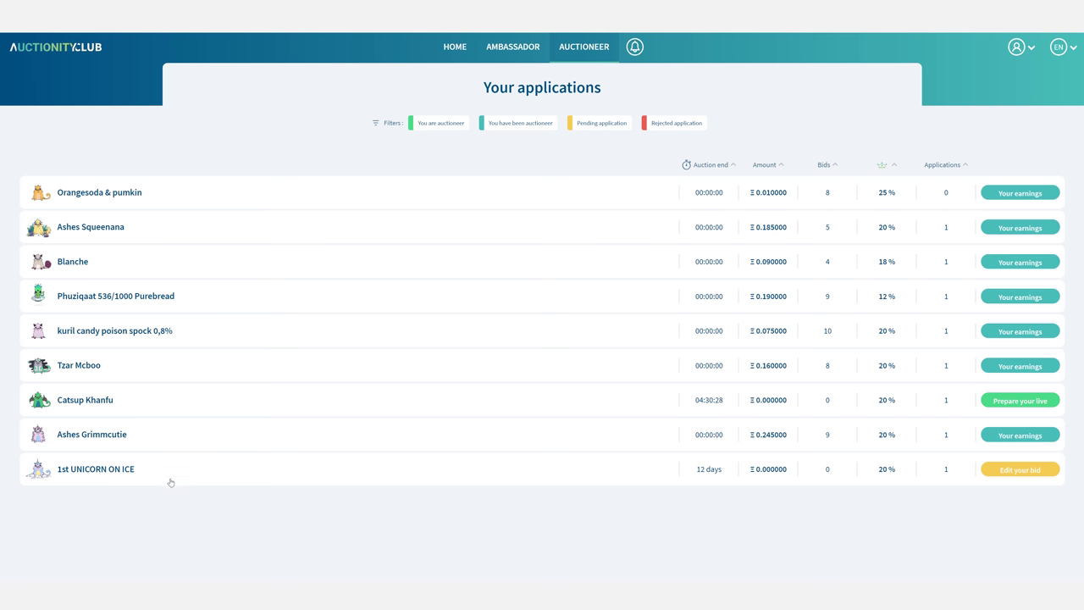
pyautogui.click(441, 125)
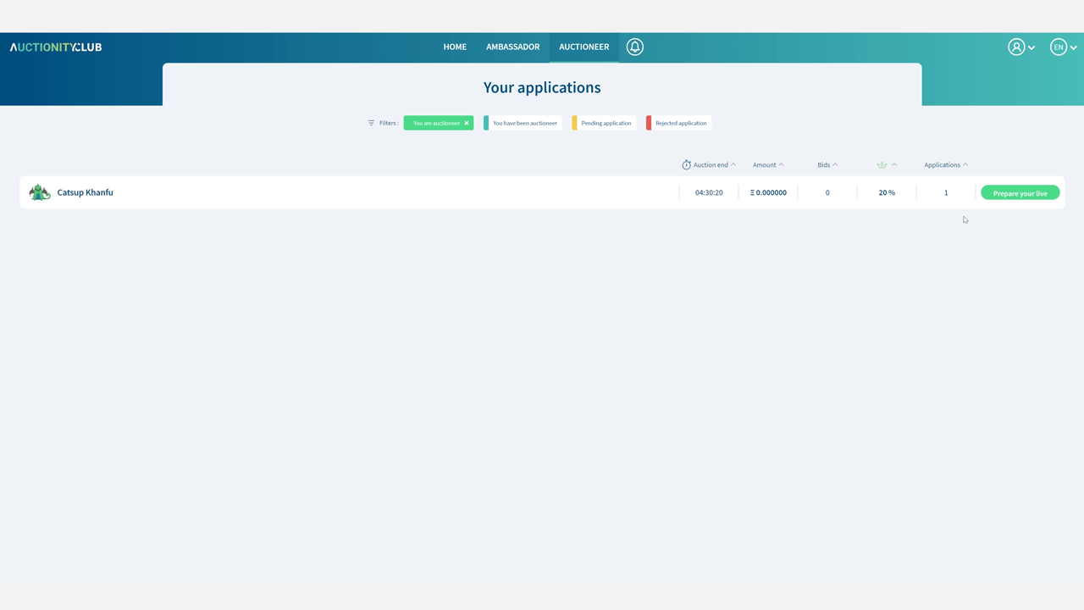
pyautogui.click(466, 122)
pyautogui.click(501, 124)
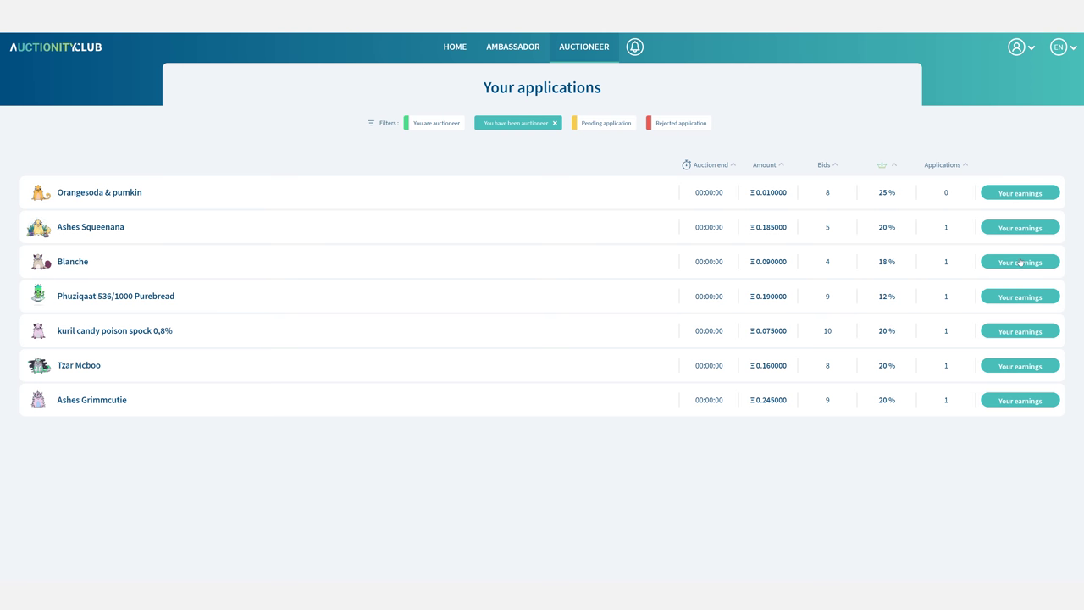
pyautogui.click(1020, 261)
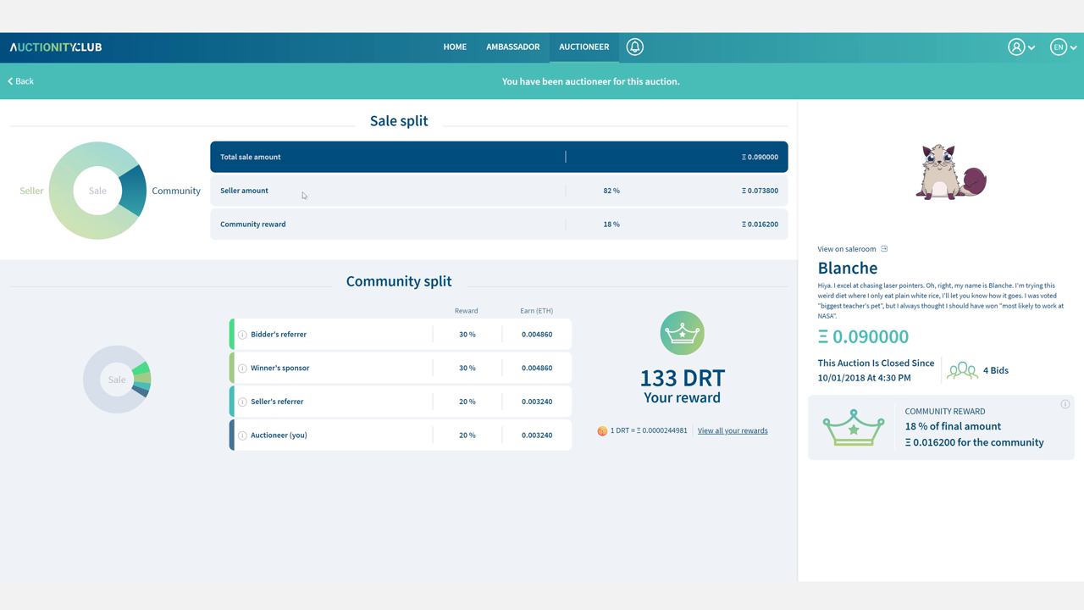
pyautogui.click(24, 81)
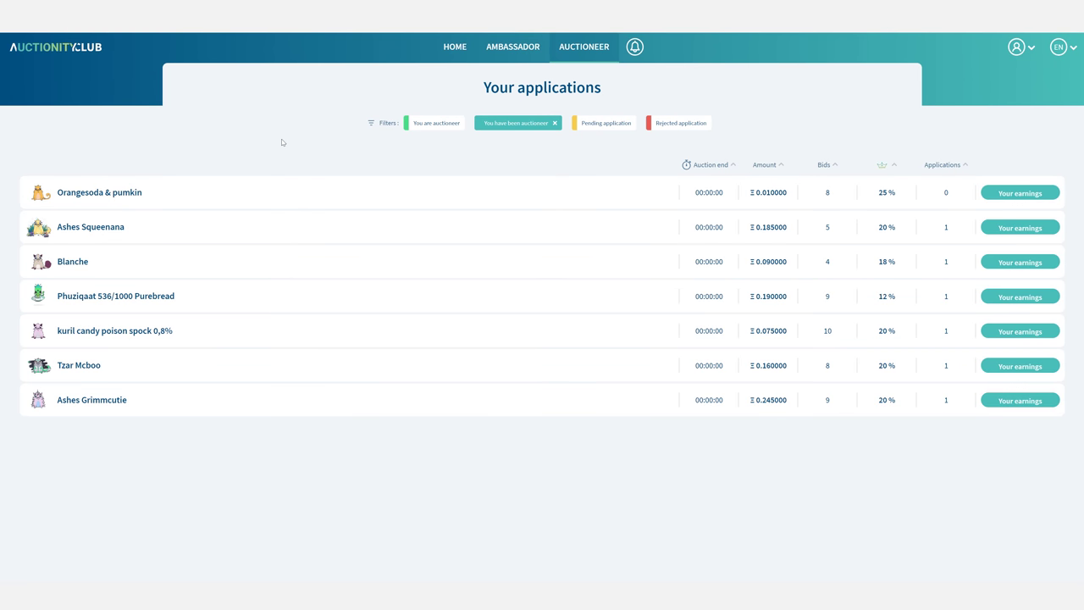
# Try the Pending and Rejected application filters, then clear them so all nine applications show.
pyautogui.click(554, 124)
pyautogui.click(601, 123)
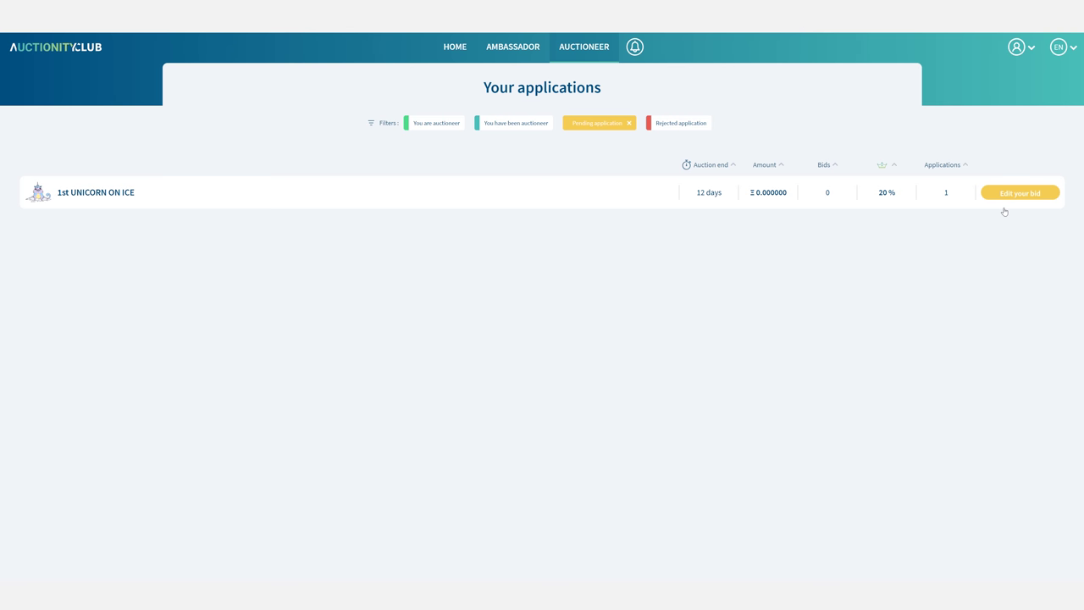
pyautogui.click(628, 123)
pyautogui.click(665, 124)
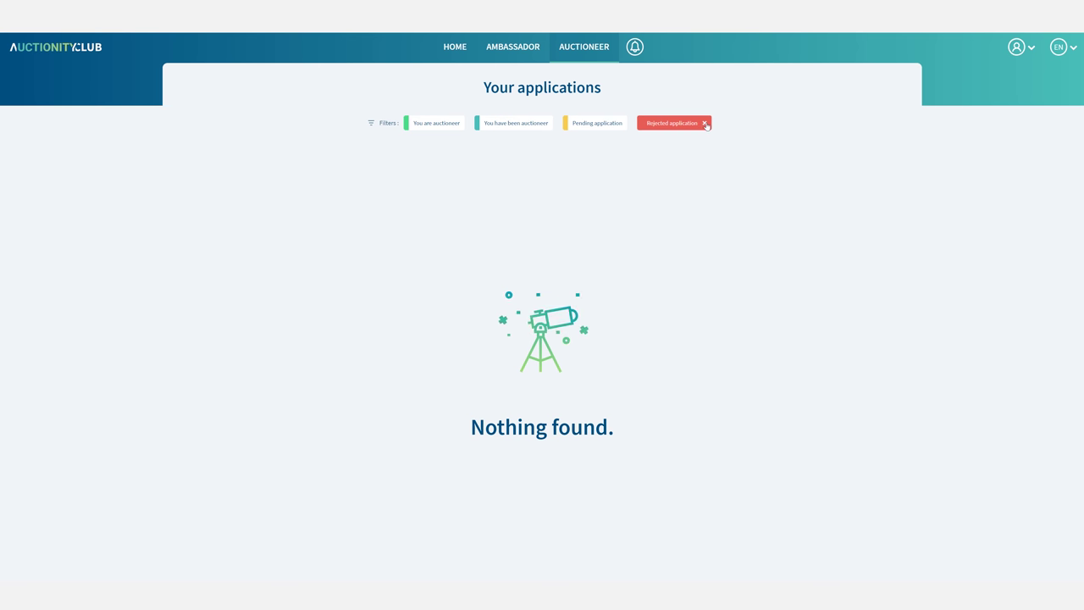
pyautogui.click(705, 124)
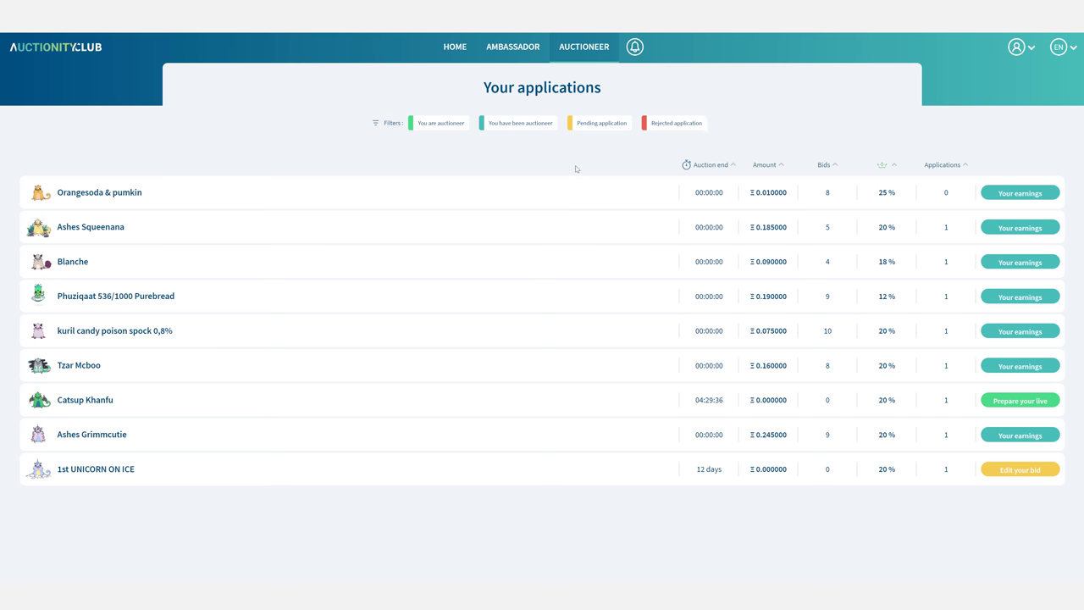
# Show the applications where you are auctioneer, listing only 1st UNICORN ON ICE ending in 11 days.
pyautogui.moveTo(569, 48)
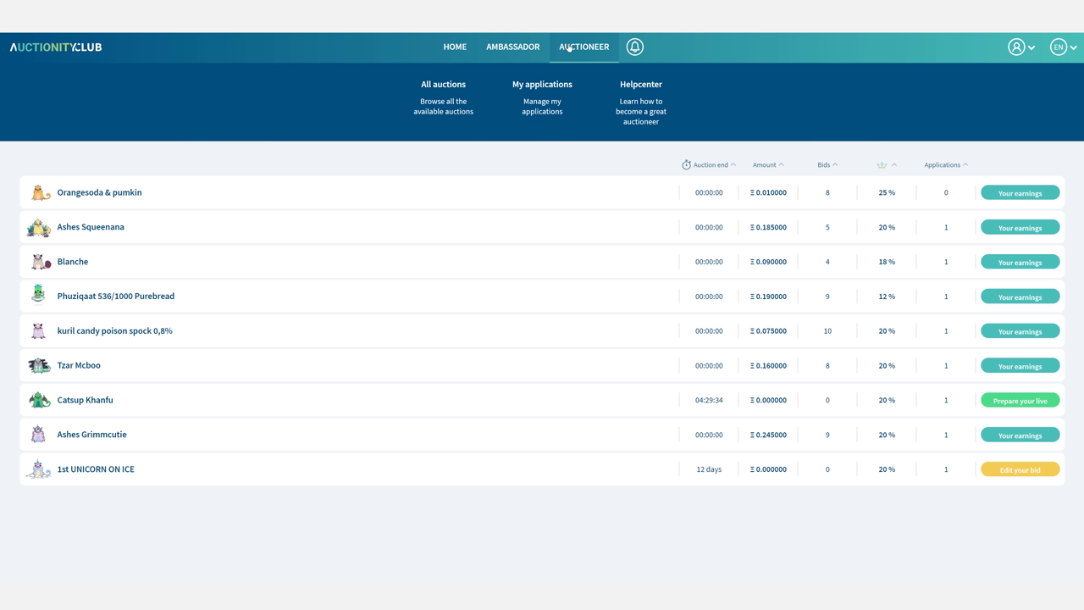
pyautogui.click(455, 95)
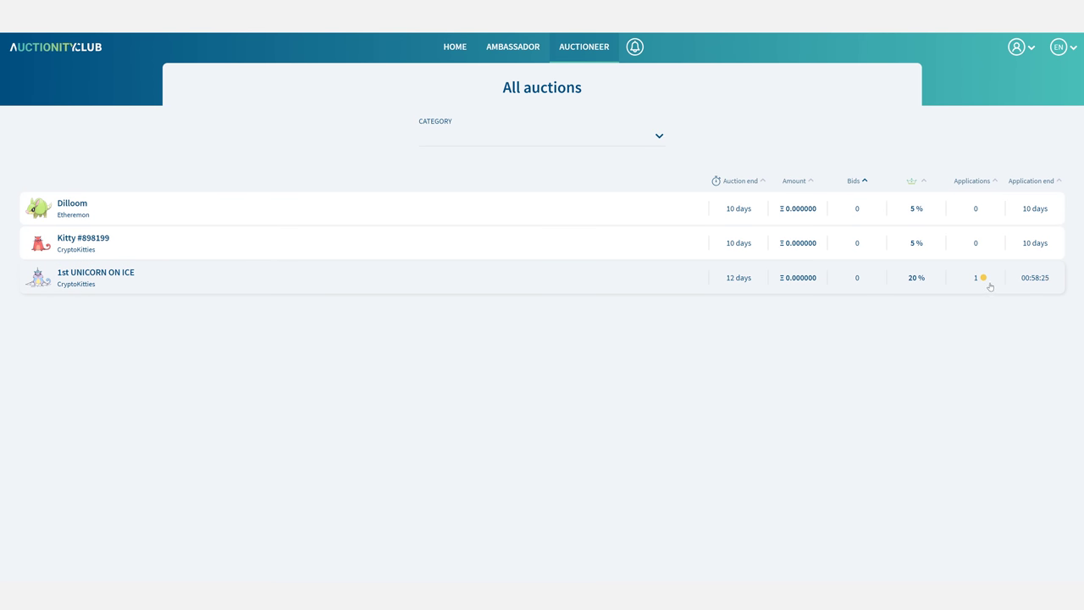
pyautogui.moveTo(982, 282)
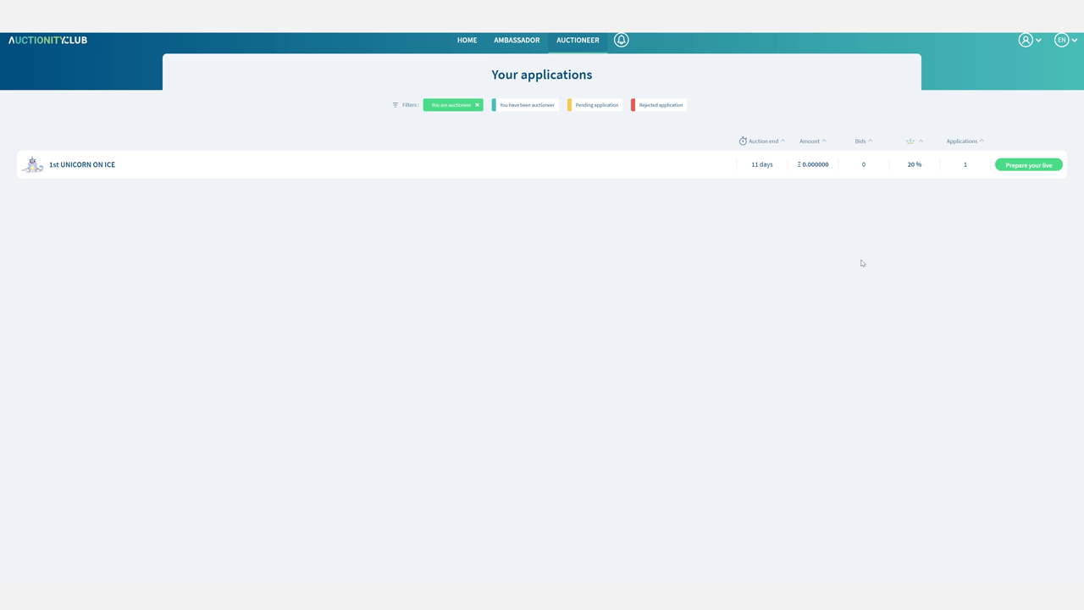
# Save 'Live auction kitty' as the live-prep description for 1st UNICORN ON ICE.
pyautogui.click(1002, 168)
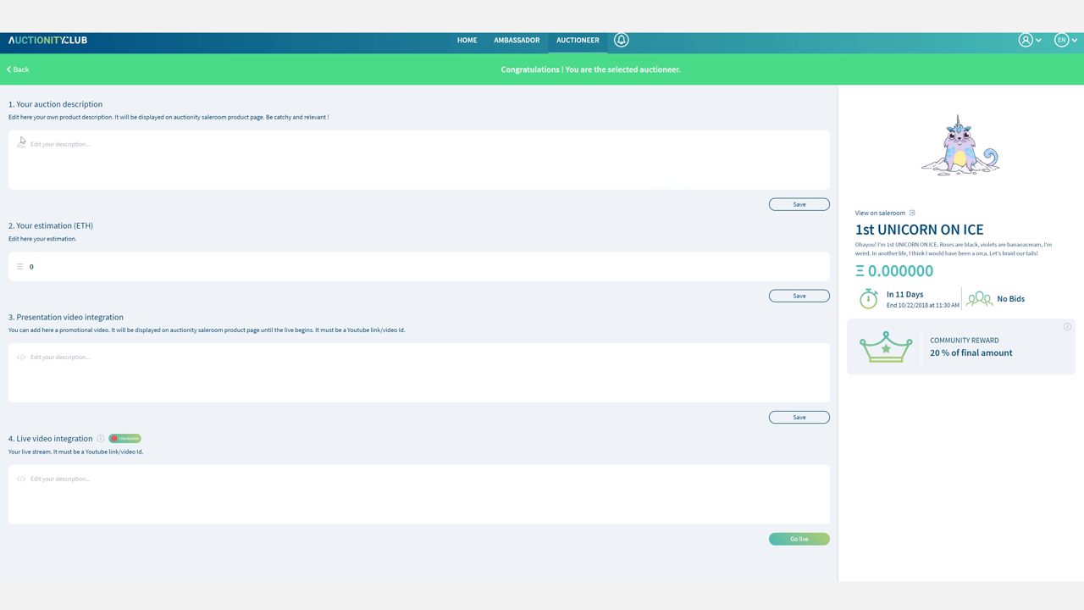
pyautogui.write('Live auction kitty')
pyautogui.click(806, 204)
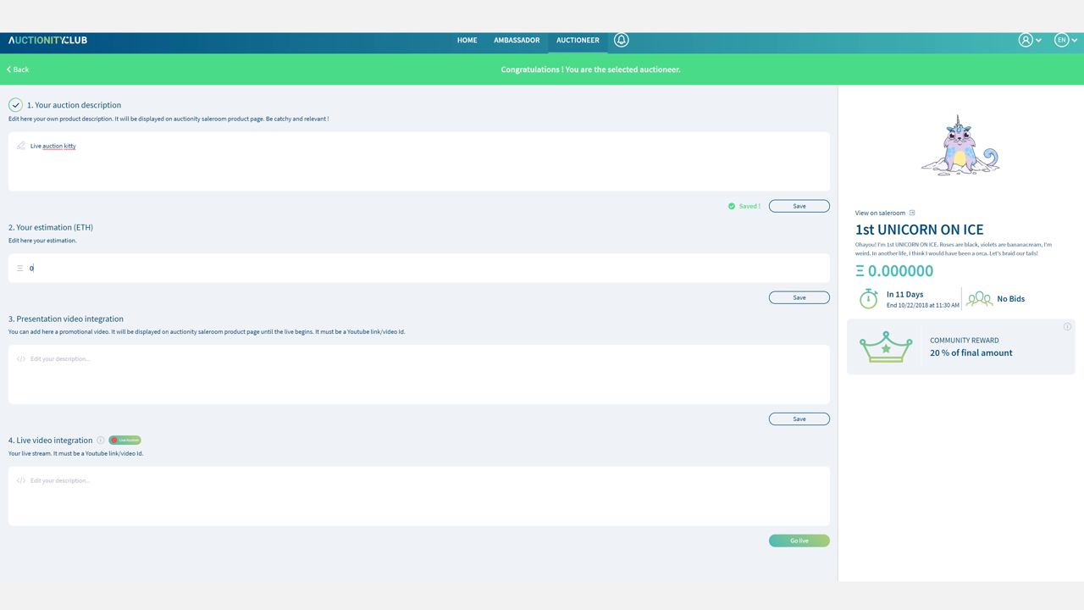
# Save a 0.3 ETH estimate, add the YouTube promo video link, and go to Creator Studio.
pyautogui.write('3')
pyautogui.press('BackSpace')
pyautogui.write('.3')
pyautogui.click(799, 297)
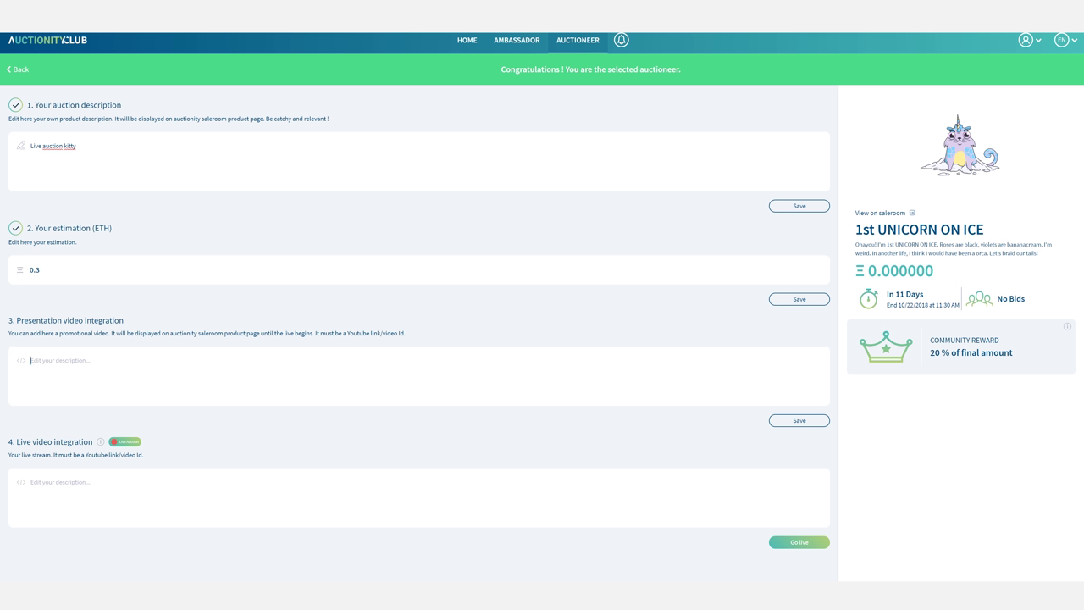
pyautogui.write('https://youtu.be/hu8X0aZhDpA')
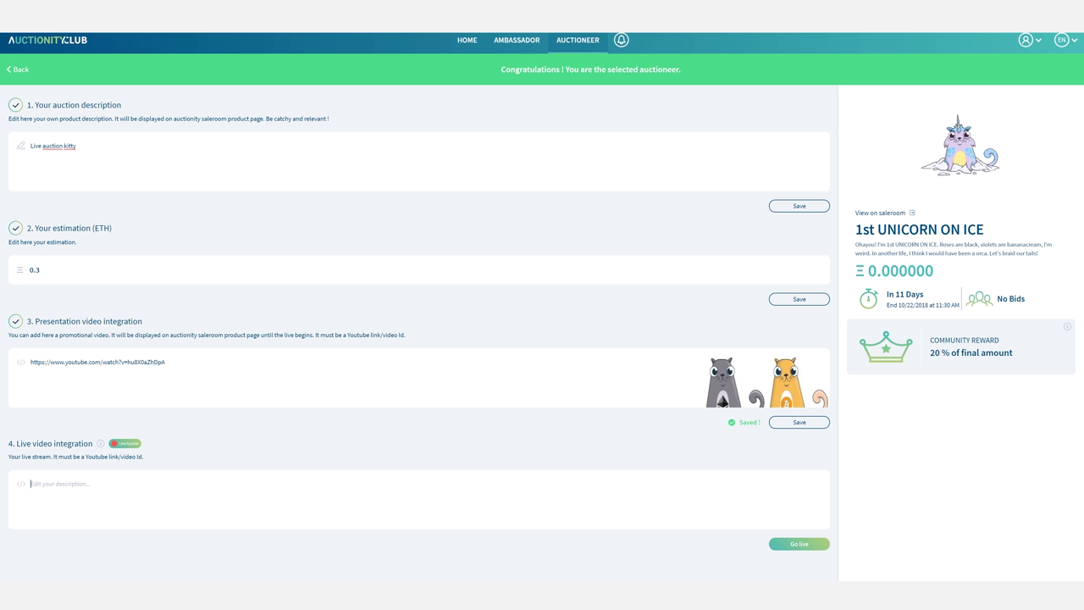
pyautogui.hotkey('ctrl', 'Tab')
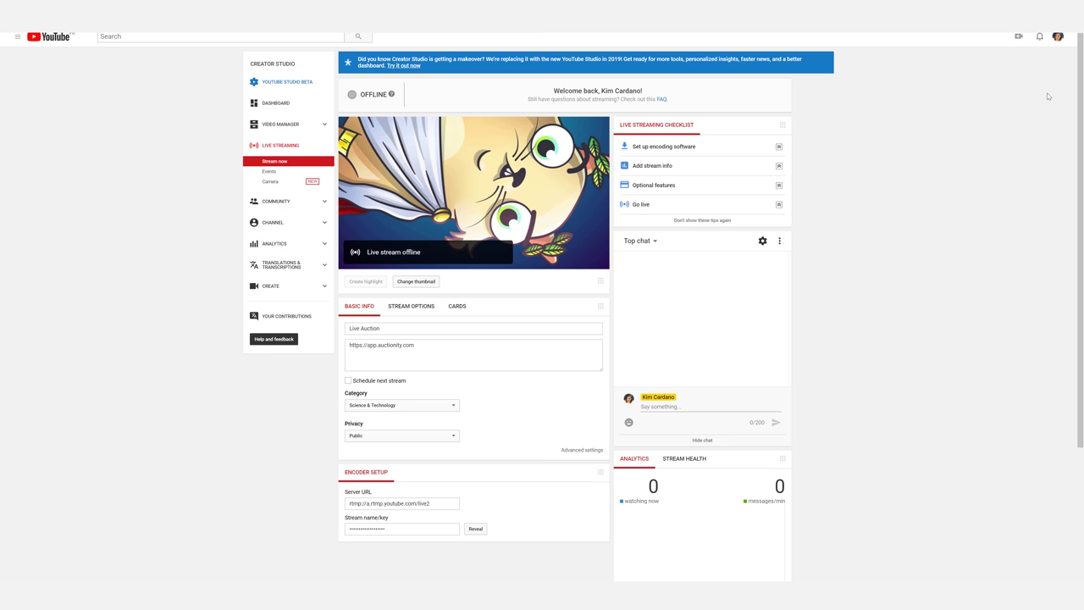
# Keep the Live Auction stream's privacy set to Public in Creator Studio.
pyautogui.click(1059, 38)
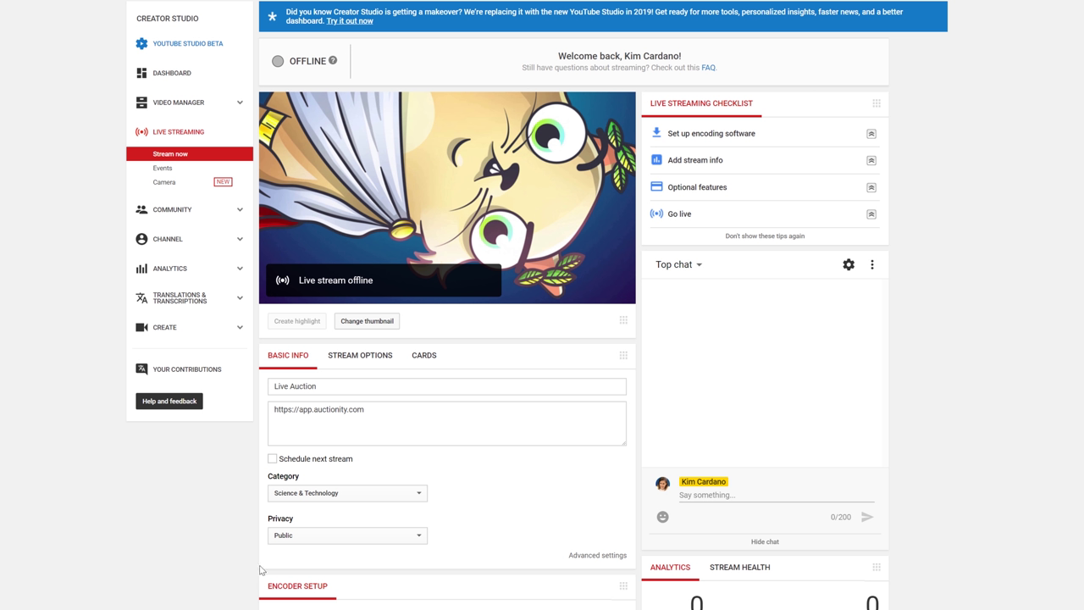
pyautogui.moveTo(270, 573); pyautogui.dragTo(275, 576)
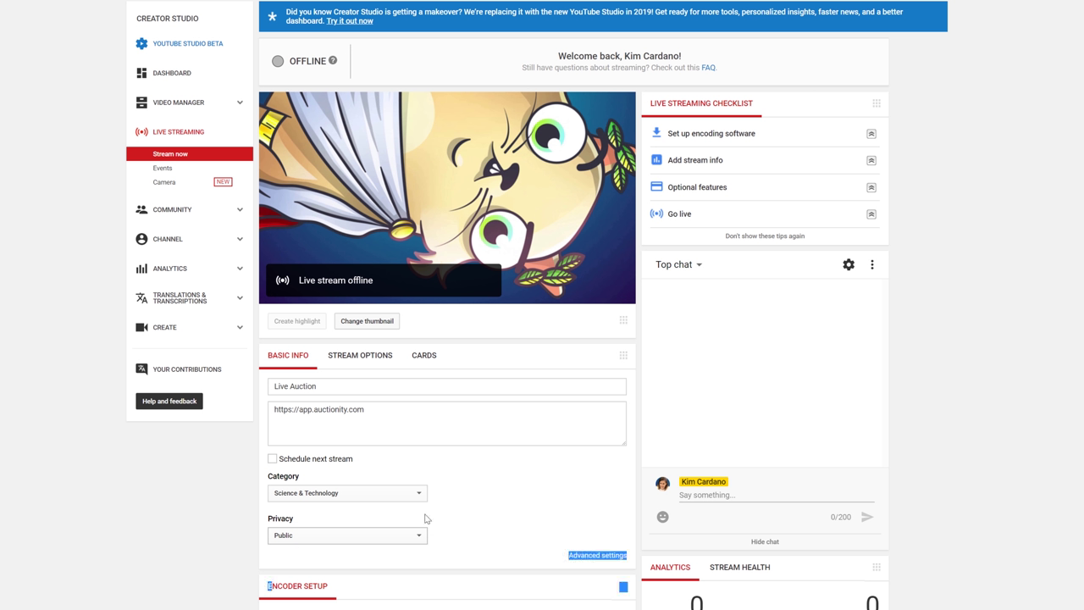
pyautogui.click(538, 546)
pyautogui.click(415, 539)
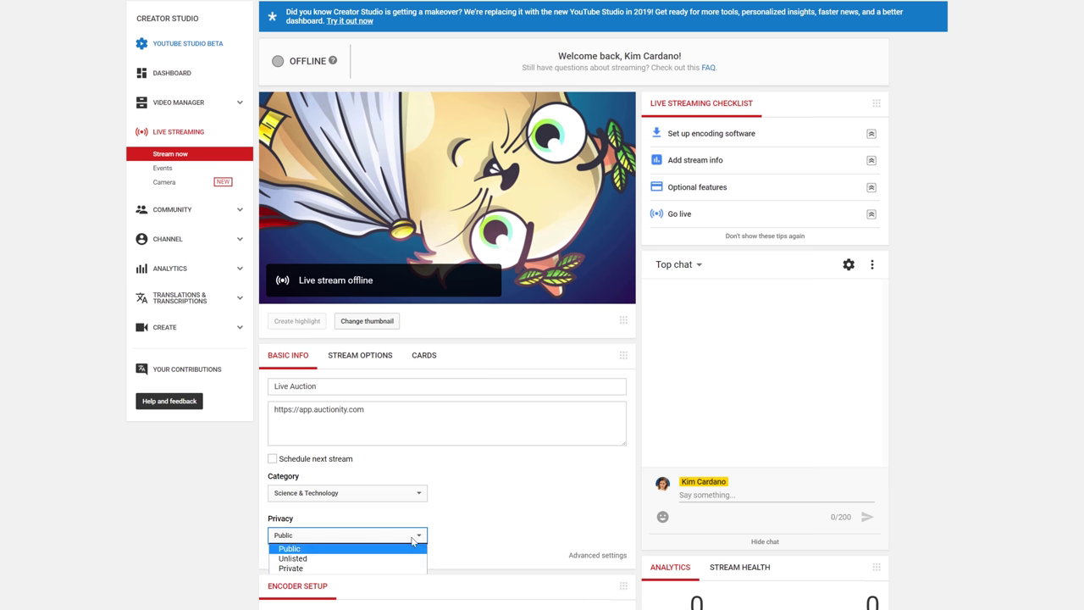
pyautogui.click(321, 549)
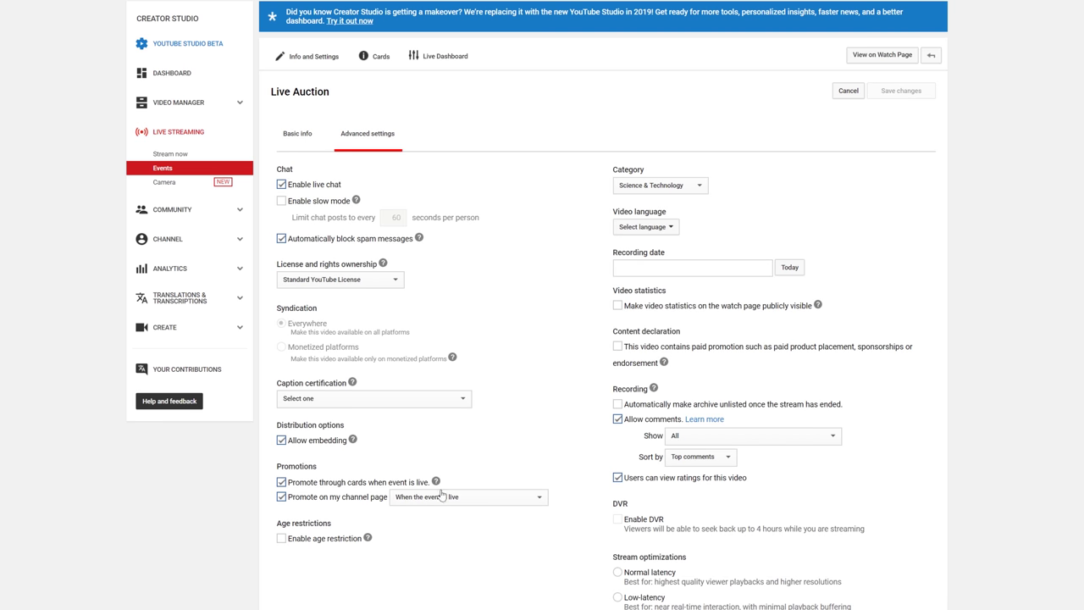
# Allow embedding for the Live Auction stream, save, and return to Stream now.
pyautogui.click(281, 441)
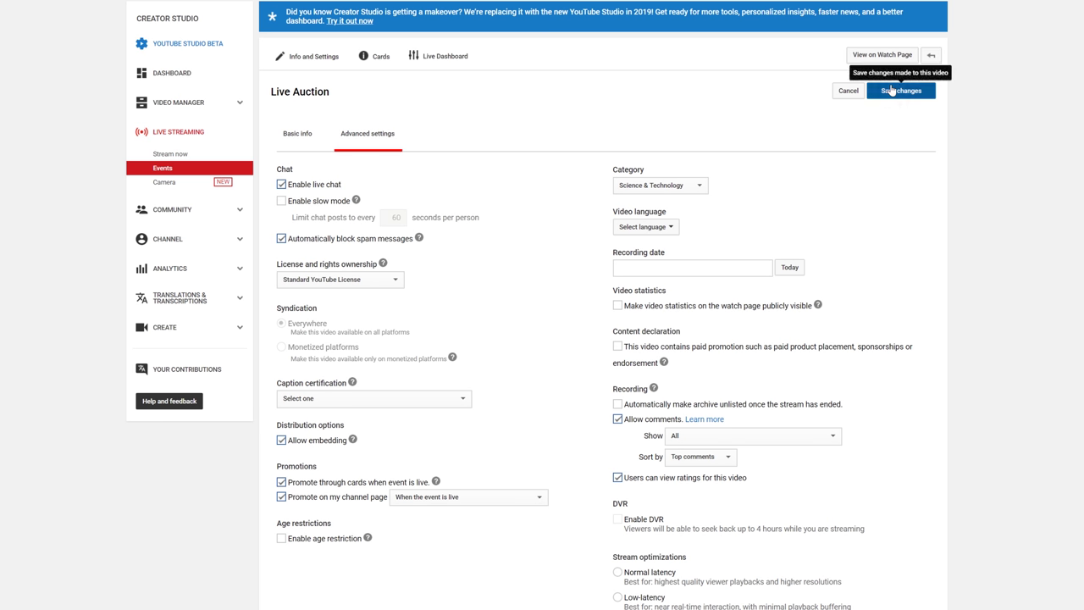
pyautogui.click(891, 89)
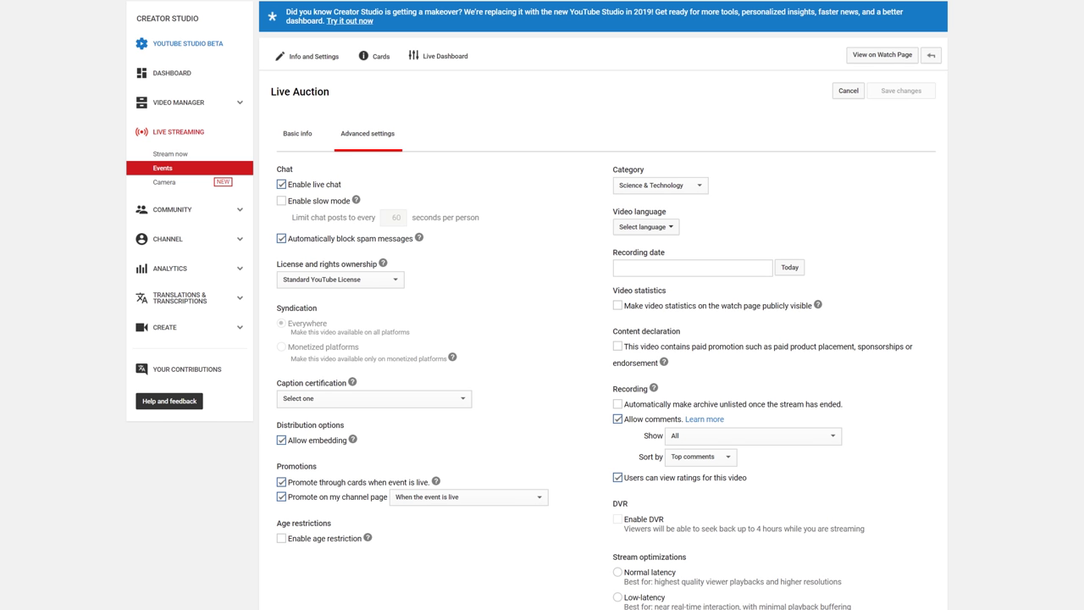
pyautogui.click(169, 153)
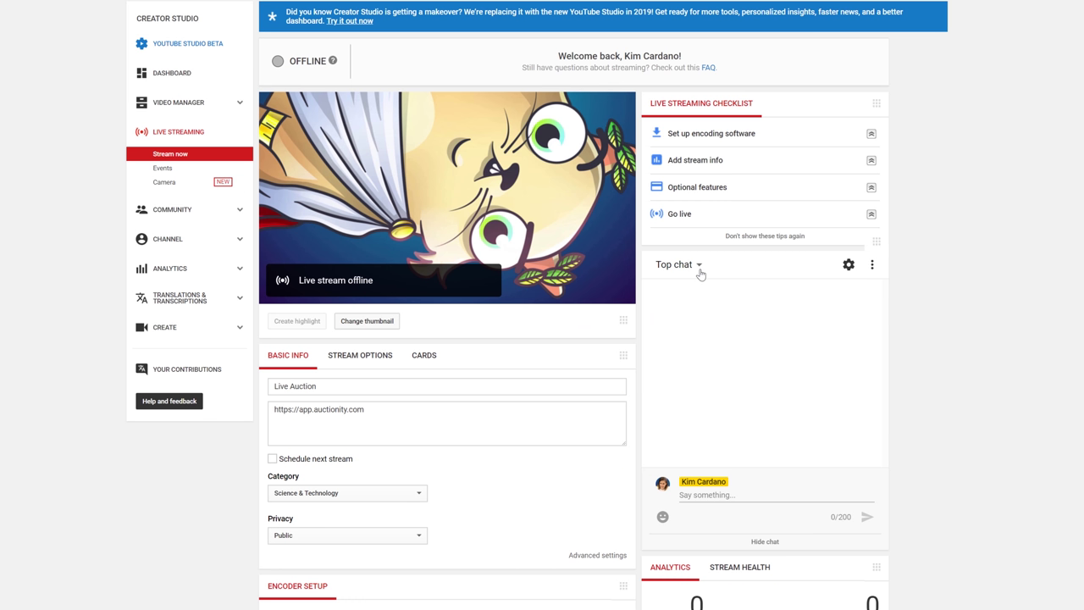
# Copy the Live Auction stream's short youtu.be share link from its watch page.
pyautogui.moveTo(459, 112)
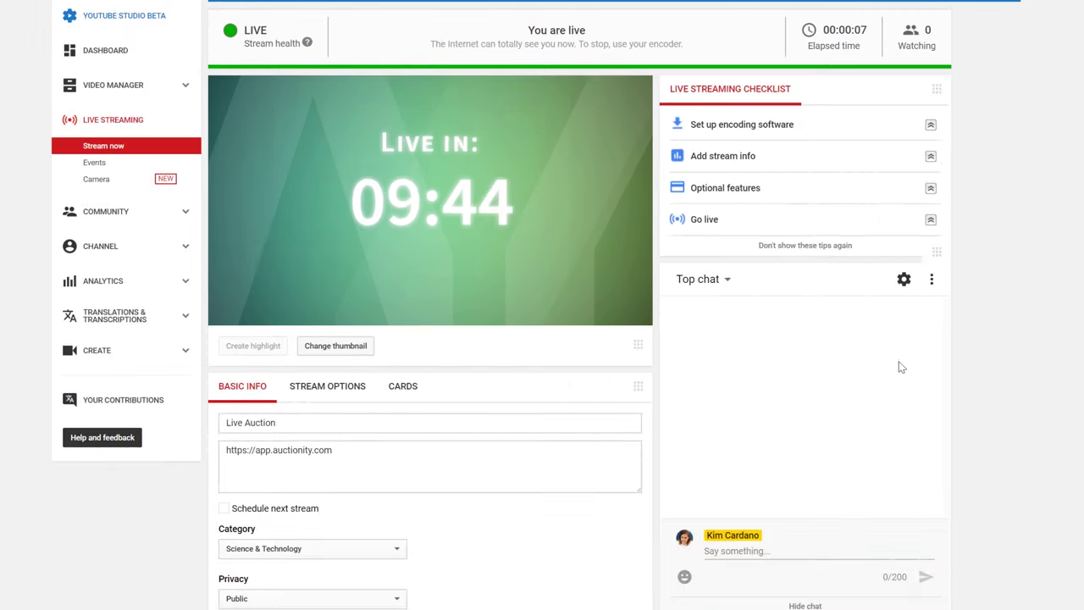
pyautogui.scroll(-5, 1058, 313)
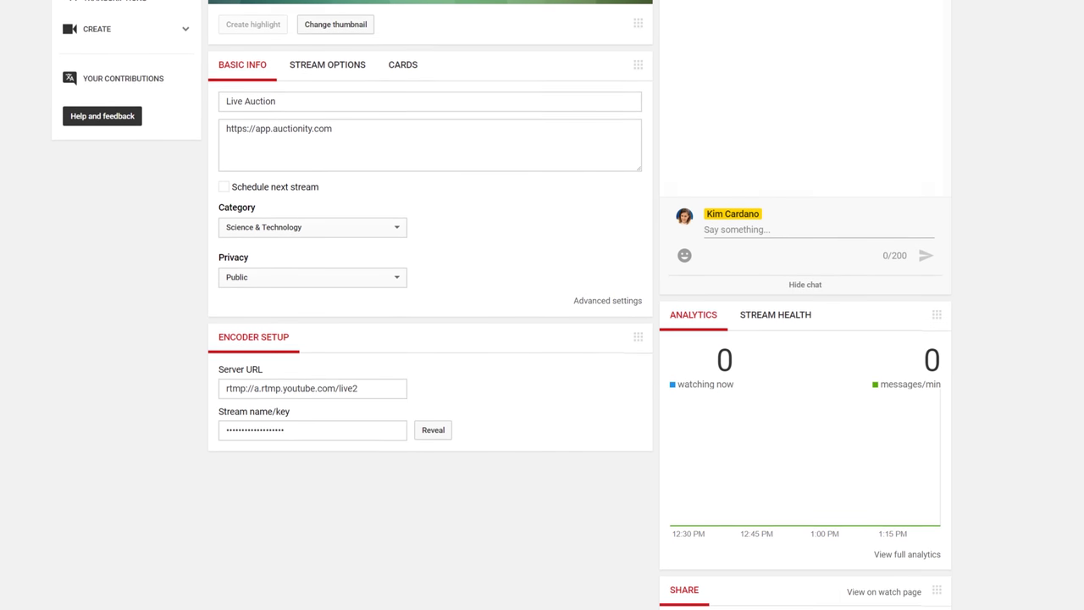
pyautogui.scroll(-1, 724, 559)
pyautogui.click(804, 463)
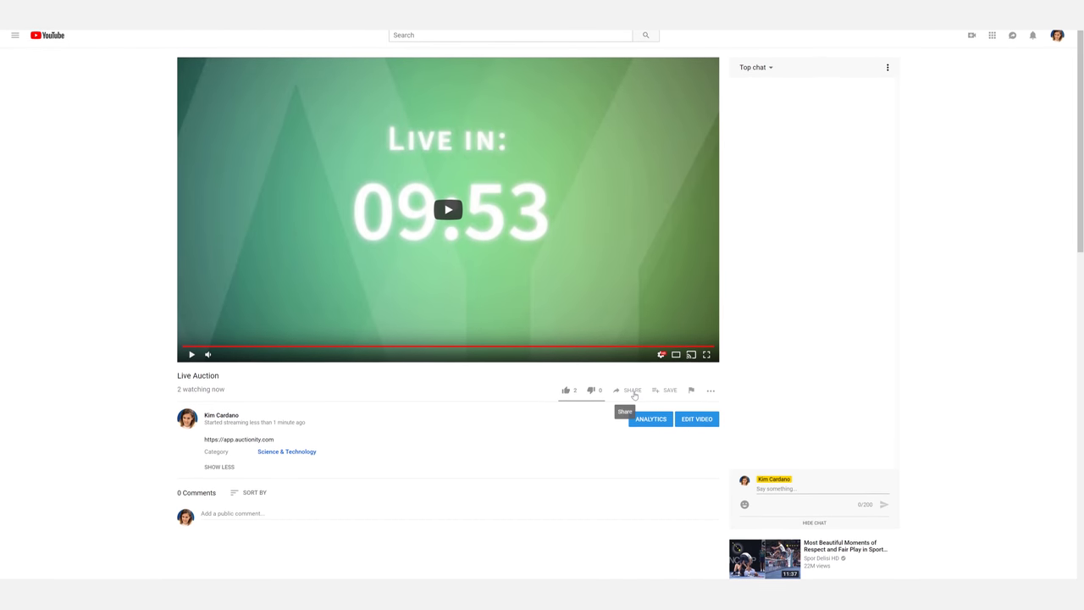
pyautogui.click(633, 392)
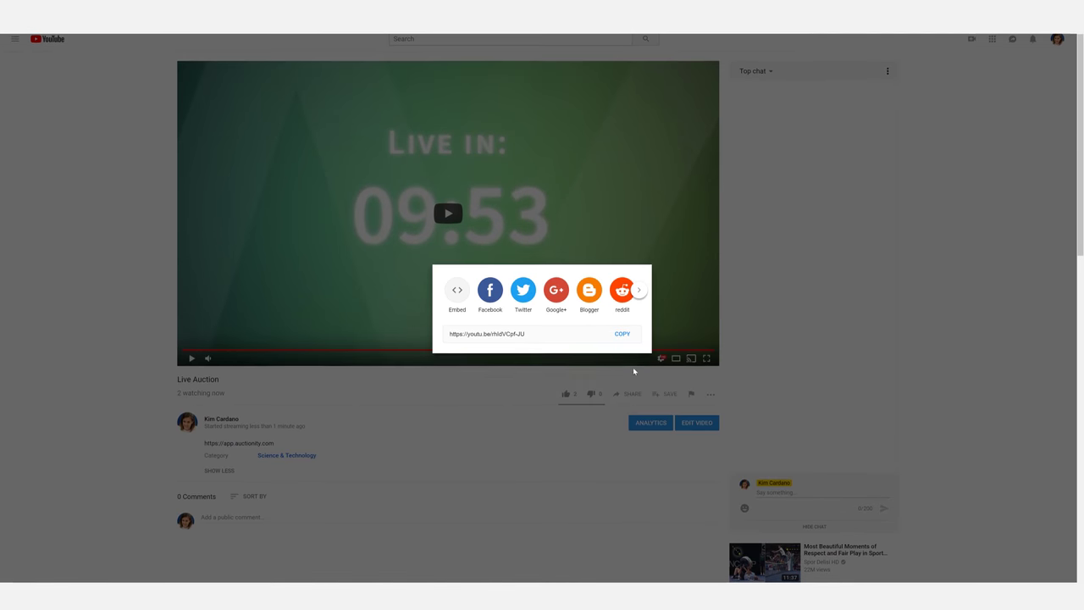
pyautogui.click(622, 333)
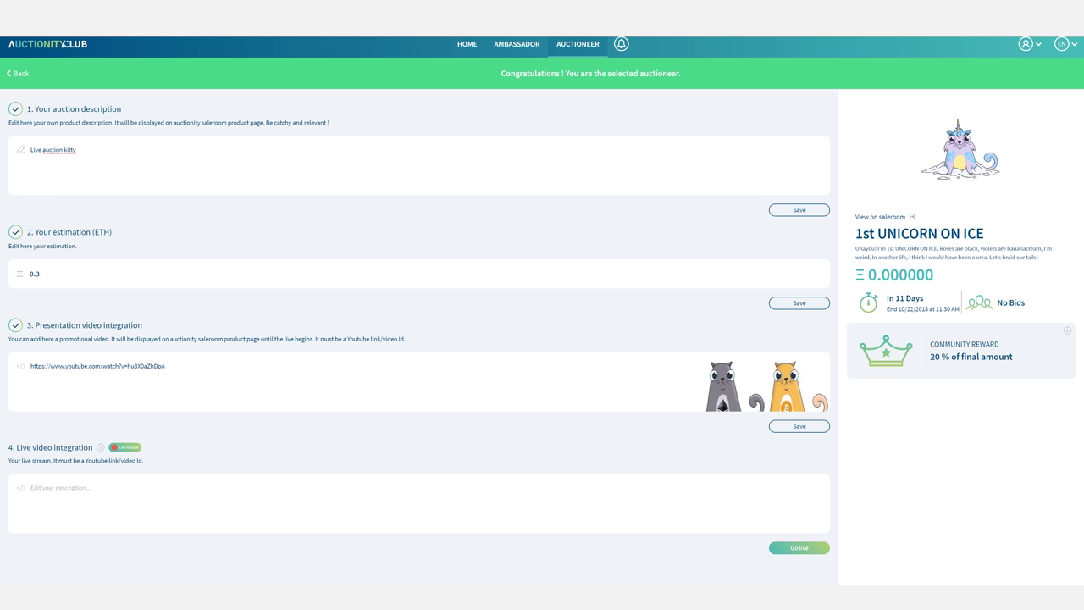
# Paste the stream's short youtu.be link into the Live video integration field, showing its countdown preview.
pyautogui.hotkey('ctrl', 'v')
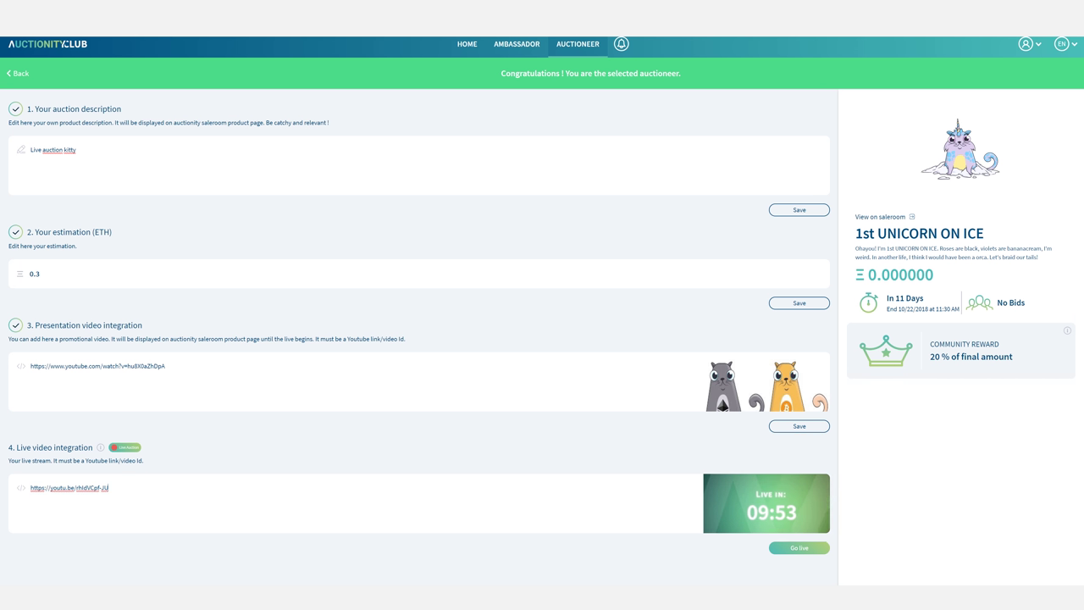